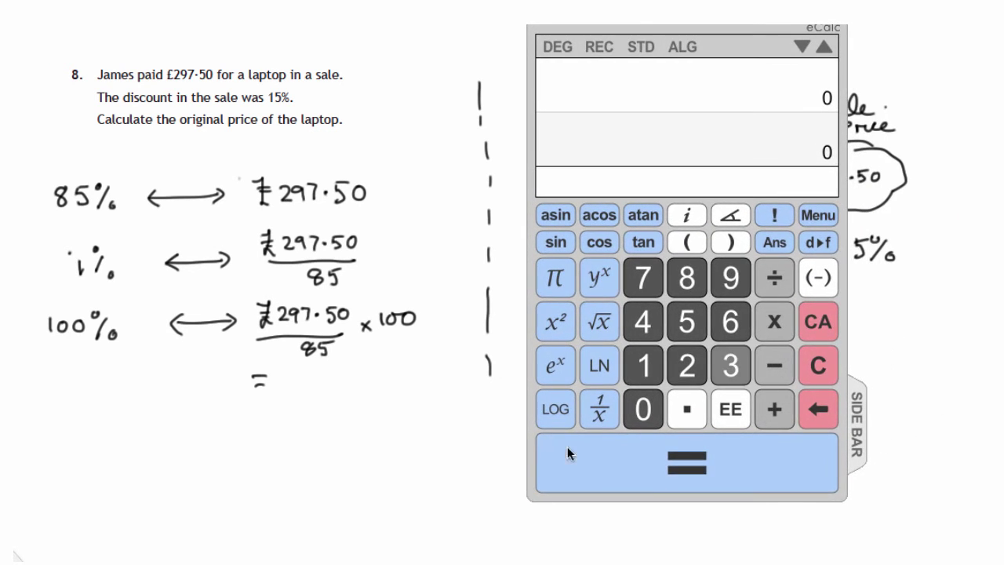
# - Enter the sale price 297.5 divided by 85 in eCalc
pyautogui.click(688, 363)
pyautogui.click(730, 277)
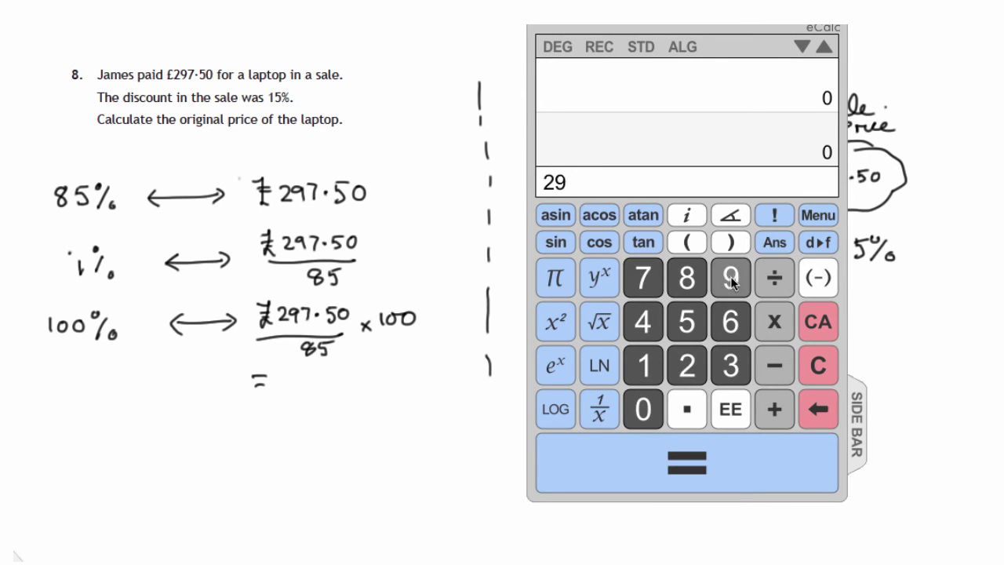
pyautogui.click(643, 278)
pyautogui.click(689, 409)
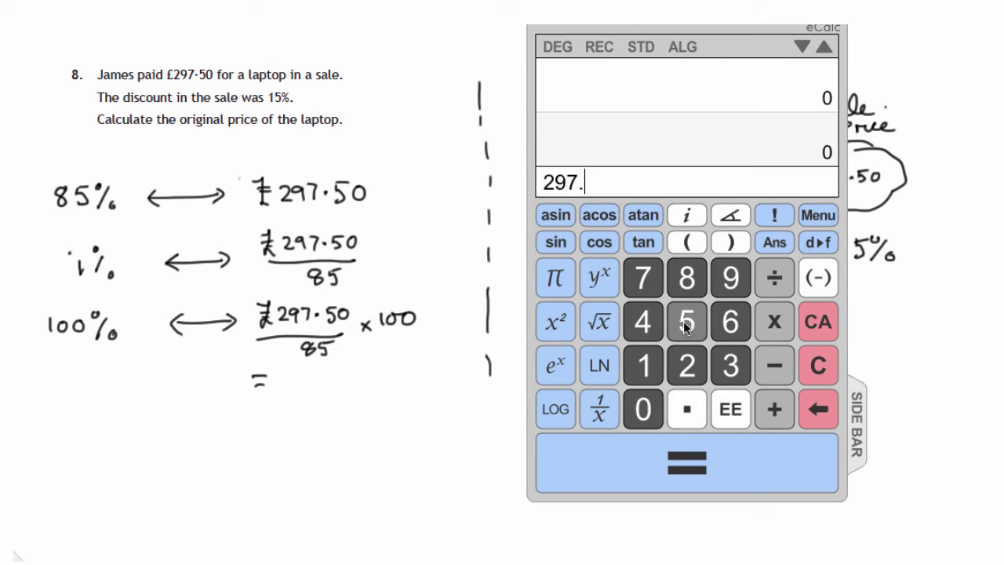
pyautogui.click(687, 322)
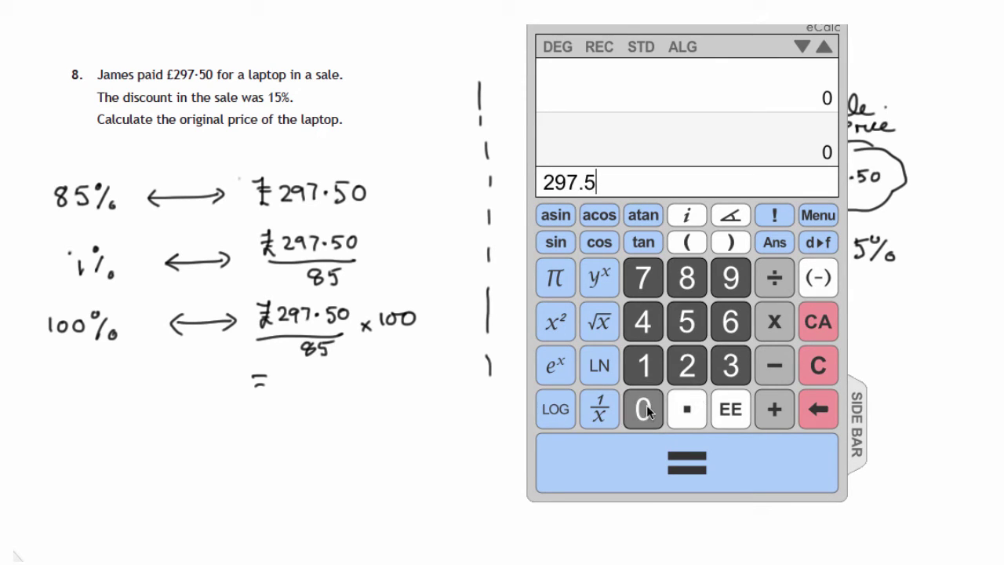
pyautogui.click(775, 276)
pyautogui.click(688, 280)
pyautogui.click(688, 322)
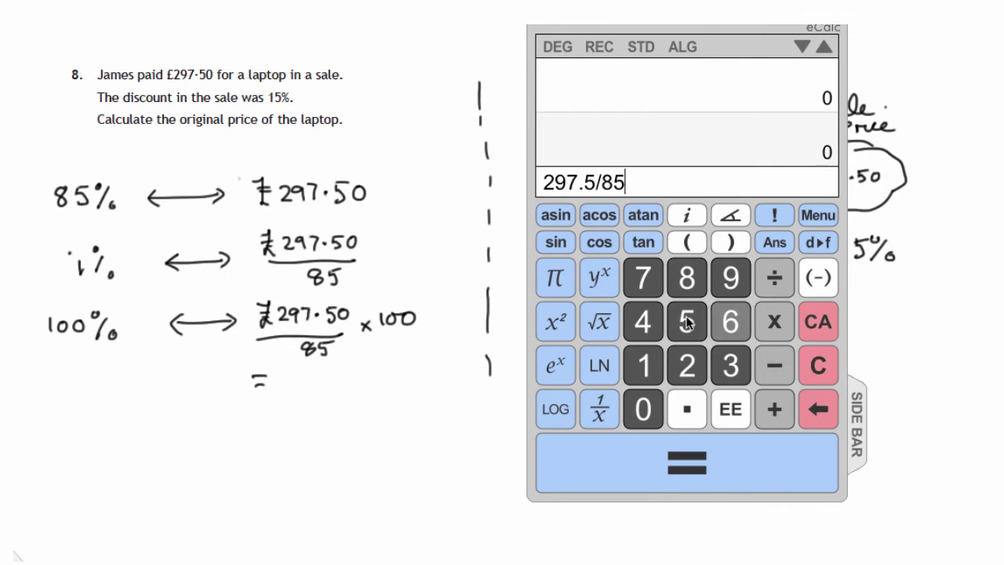
# - Multiply by 100 and evaluate, giving the original price 350
pyautogui.click(774, 321)
pyautogui.click(648, 365)
pyautogui.click(645, 410)
pyautogui.click(645, 410)
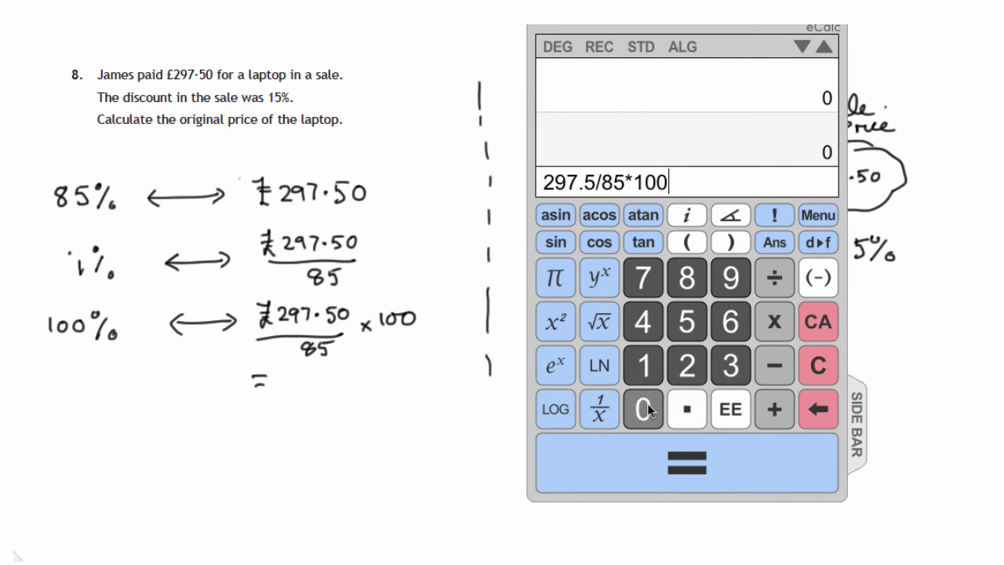
pyautogui.click(687, 465)
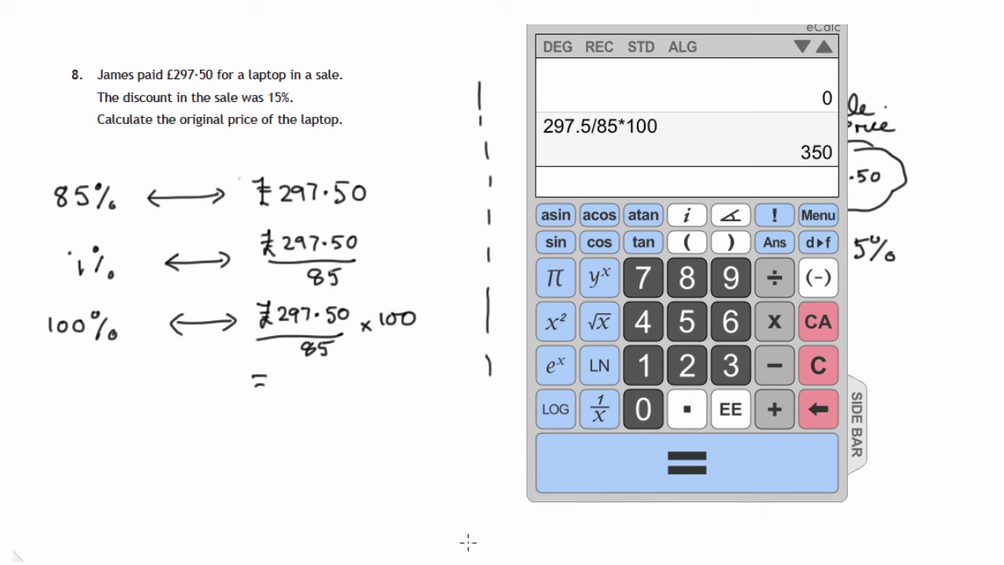
# - Handwrite £350 after the equals sign and close the eCalc calculator
pyautogui.moveTo(291, 368)
pyautogui.mouseDown()
pyautogui.moveTo(304, 396)
pyautogui.moveTo(314, 377)
pyautogui.moveTo(339, 369)
pyautogui.mouseUp()
pyautogui.moveTo(354, 375)
pyautogui.mouseDown()
pyautogui.moveTo(348, 390)
pyautogui.moveTo(354, 375)
pyautogui.mouseUp()
pyautogui.click(534, 494)
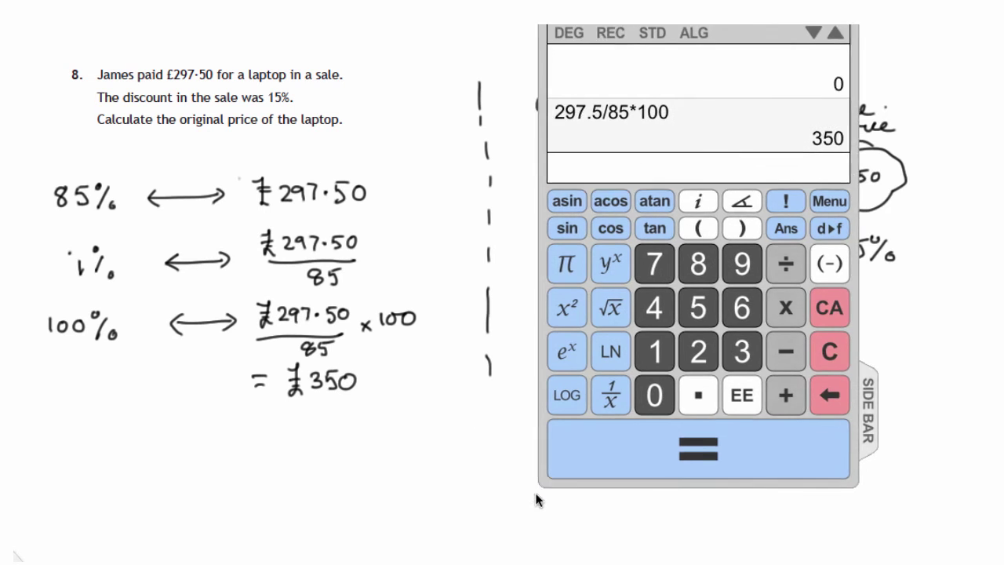